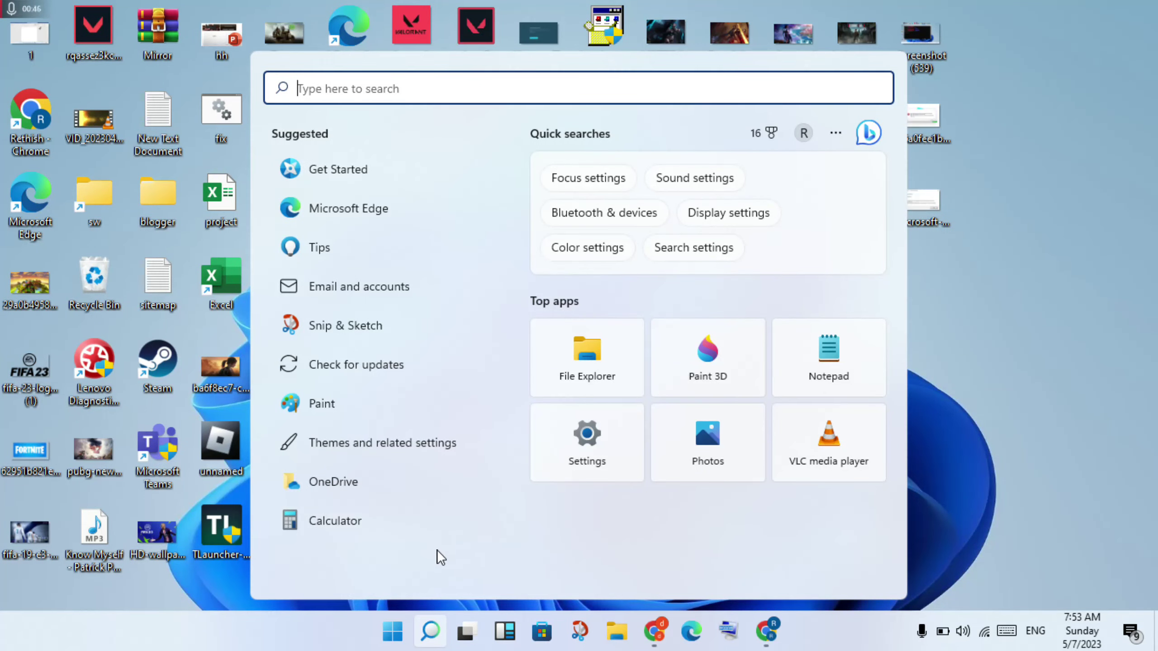
Step: Search Windows for "control panel", launch Control Panel and bring up its list of programs that can be uninstalled
type("control fa")
key("BackSpace")
key("BackSpace")
key("BackSpace")
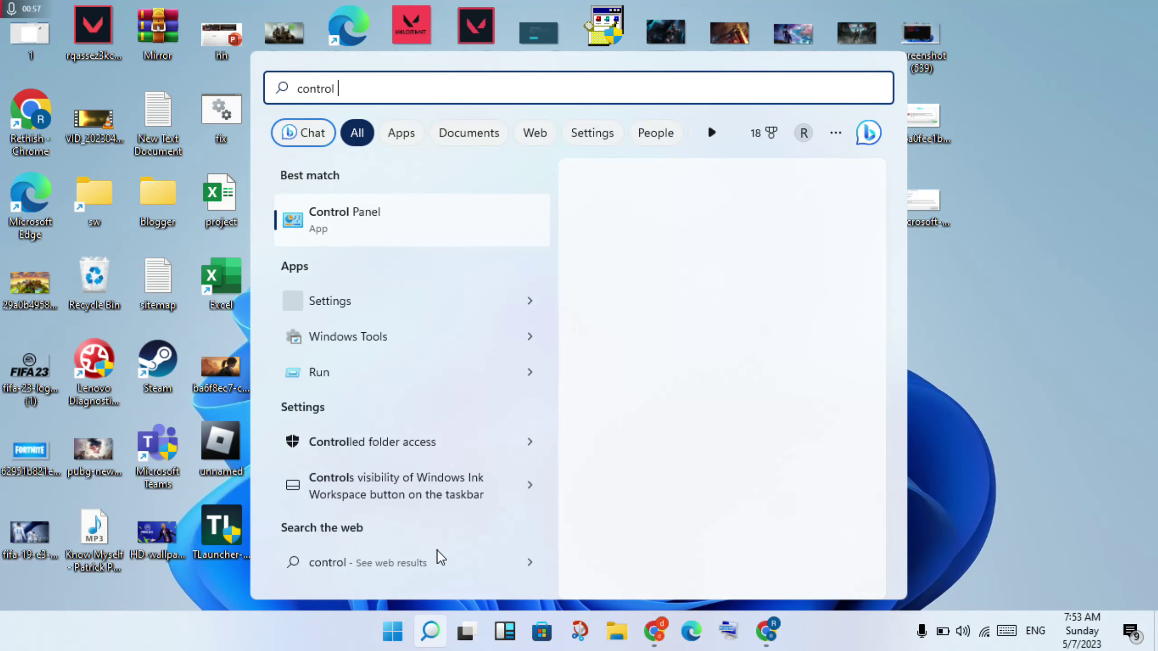
type("pa")
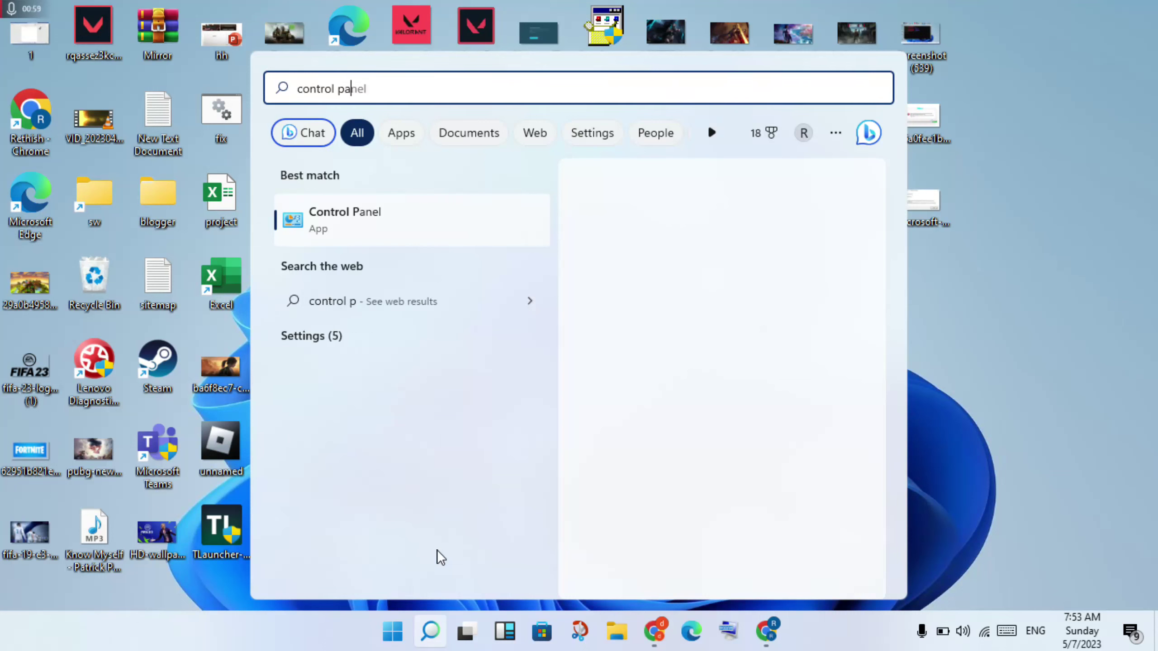
type("nel")
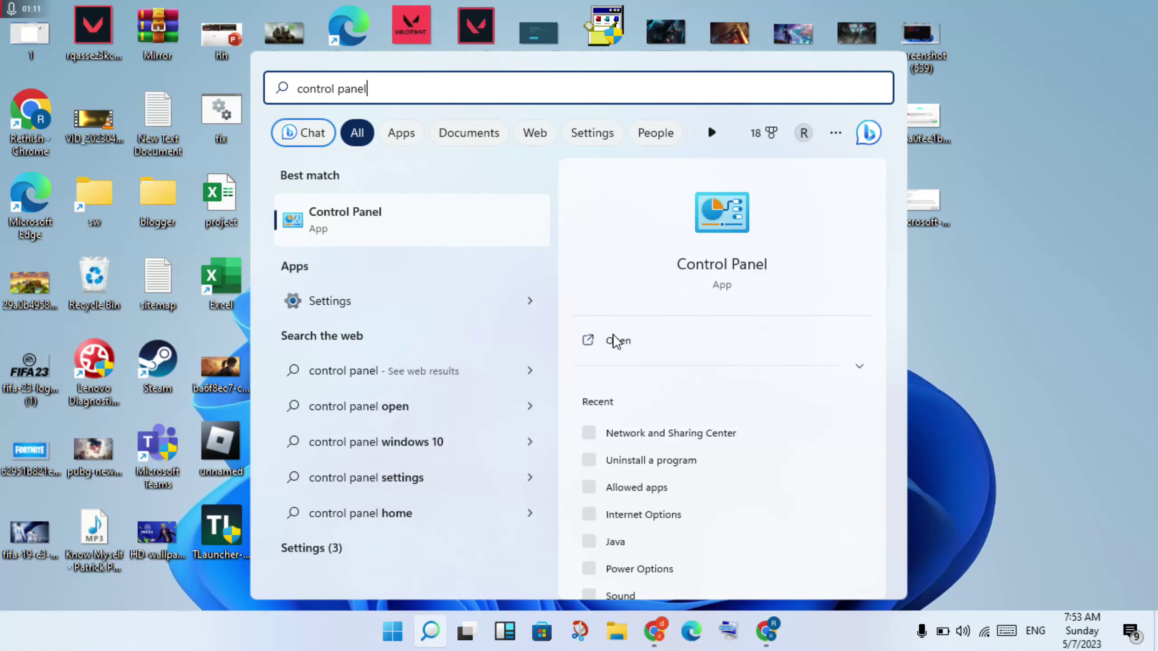
left_click(614, 341)
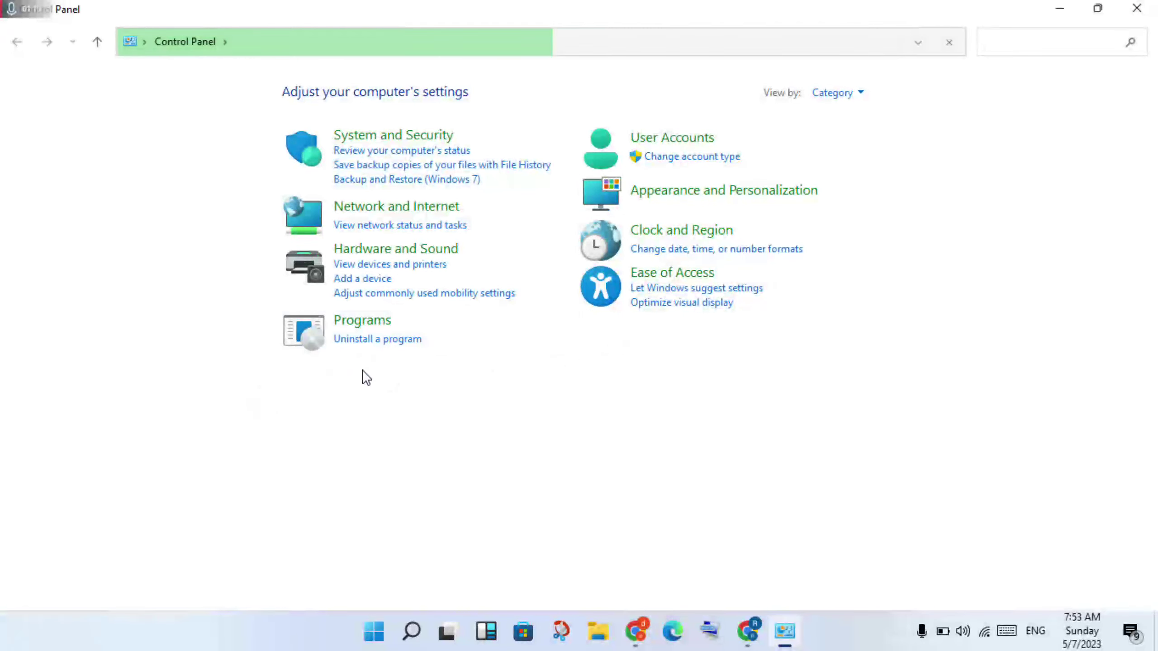
left_click(376, 340)
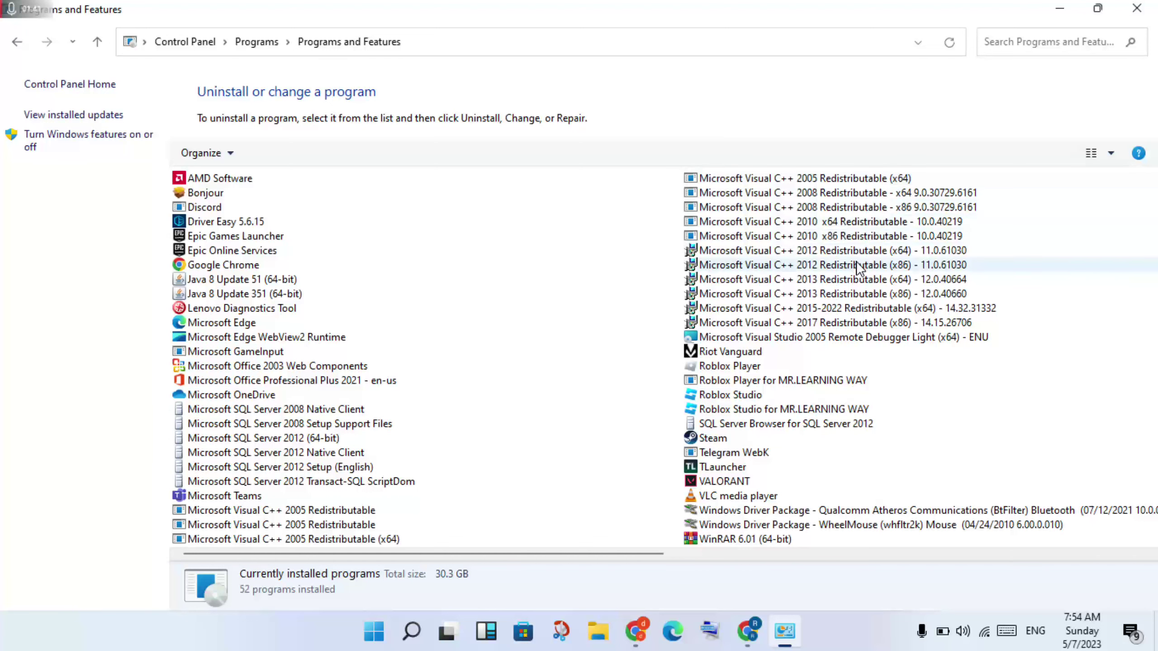
Step: Check the uninstall and change options of Microsoft Visual C++ 2015-2022 Redistributable (x64), and close the Programs and Features window
left_click(850, 309)
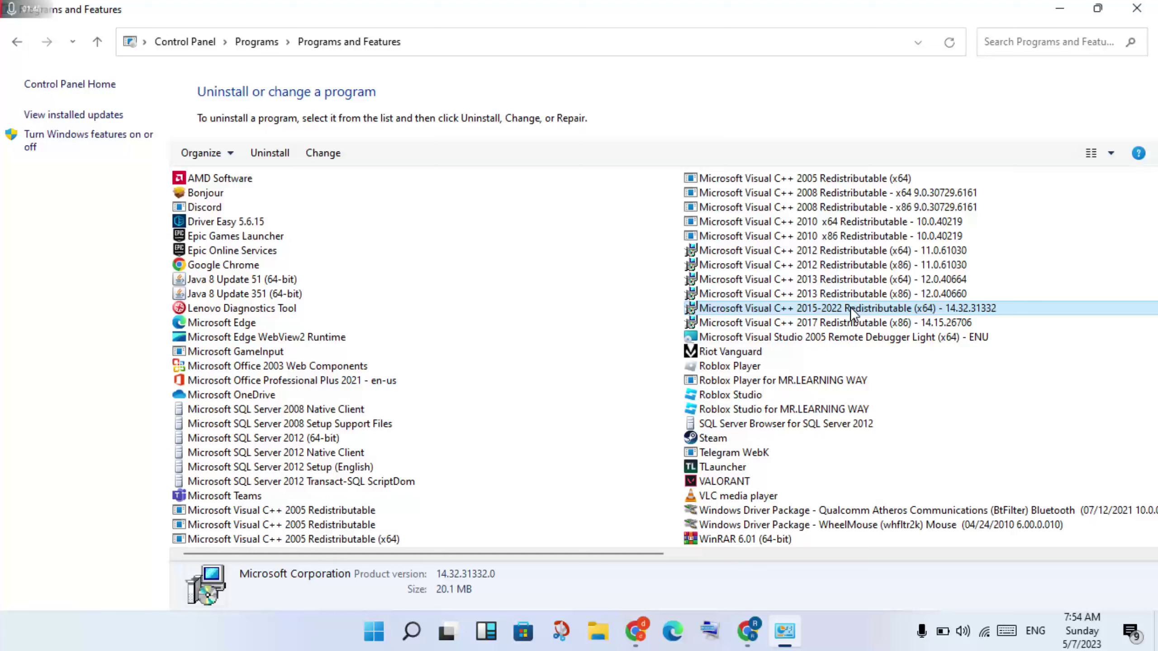
right_click(850, 307)
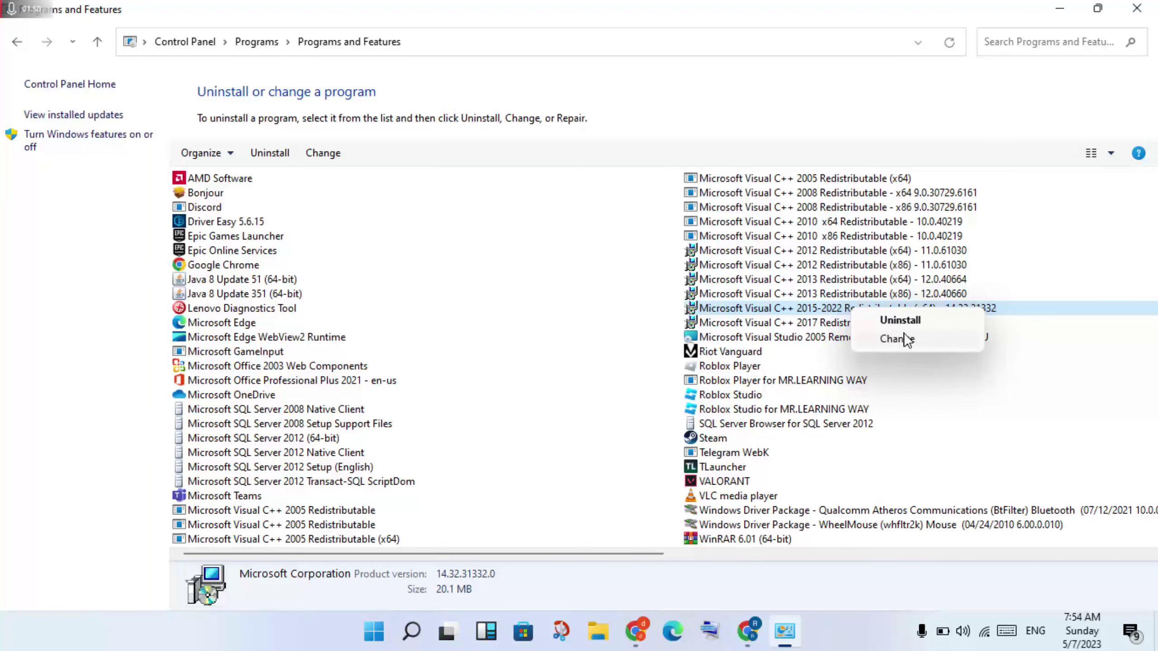
left_click(951, 454)
left_click(952, 454)
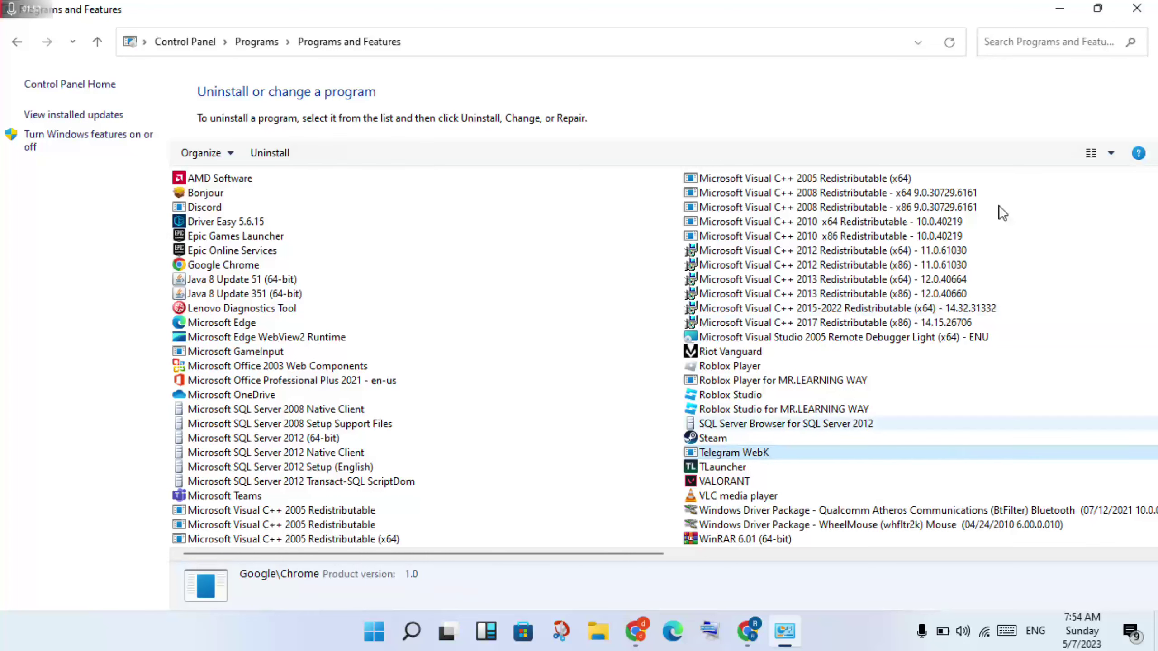
left_click(1057, 8)
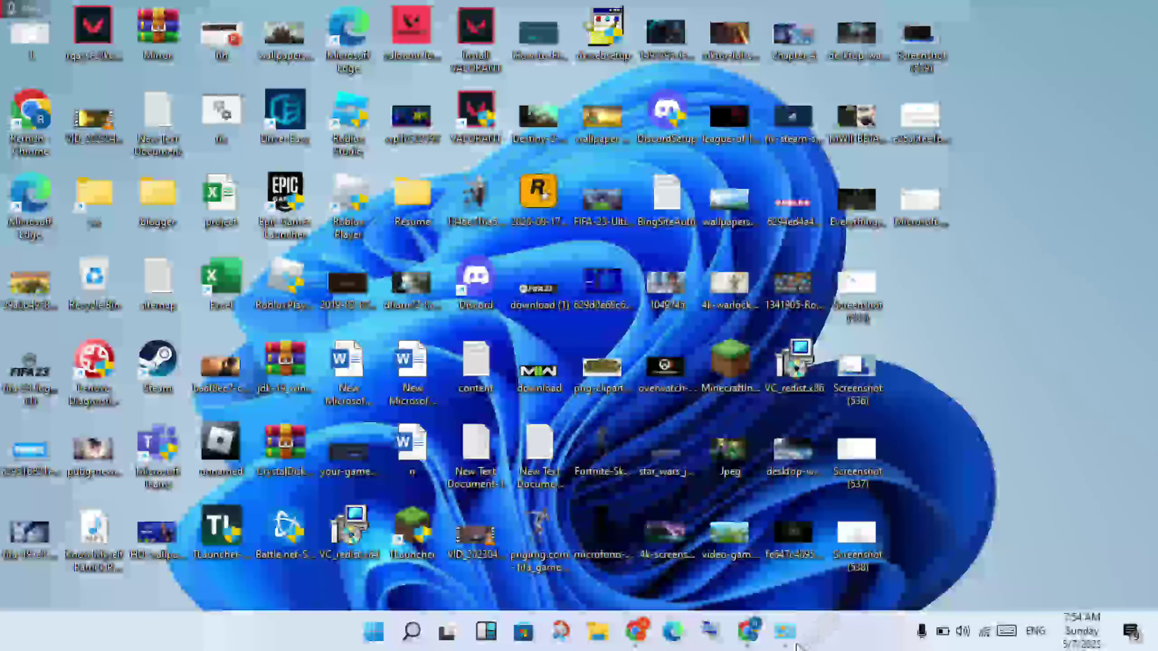
mouse_move(795, 633)
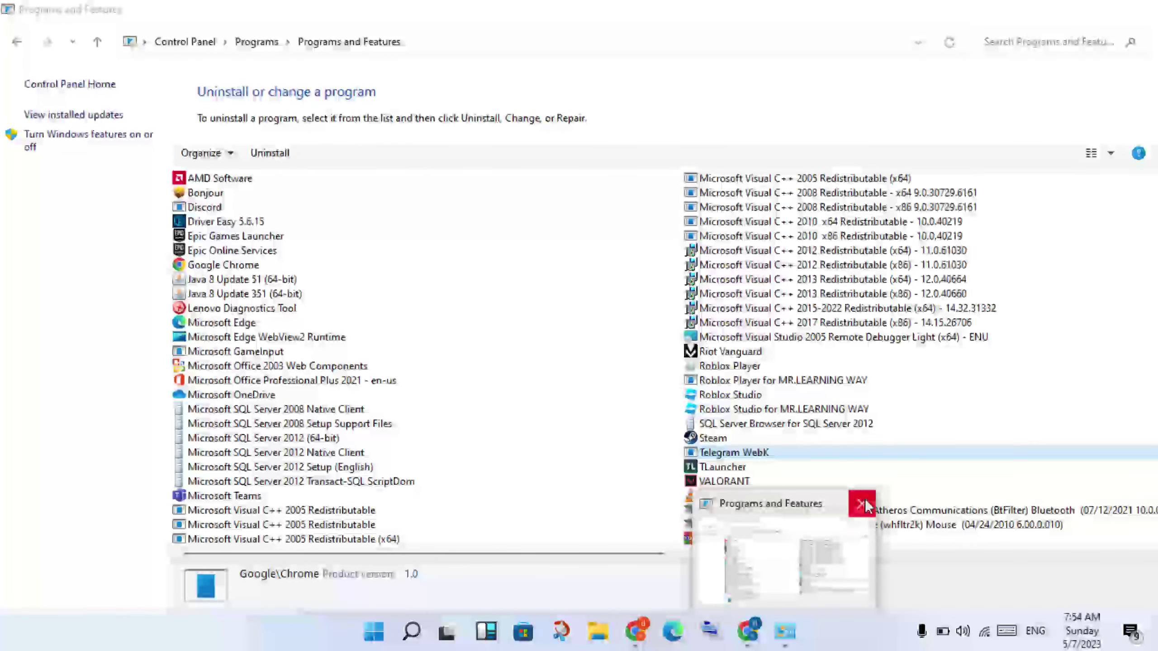
left_click(861, 503)
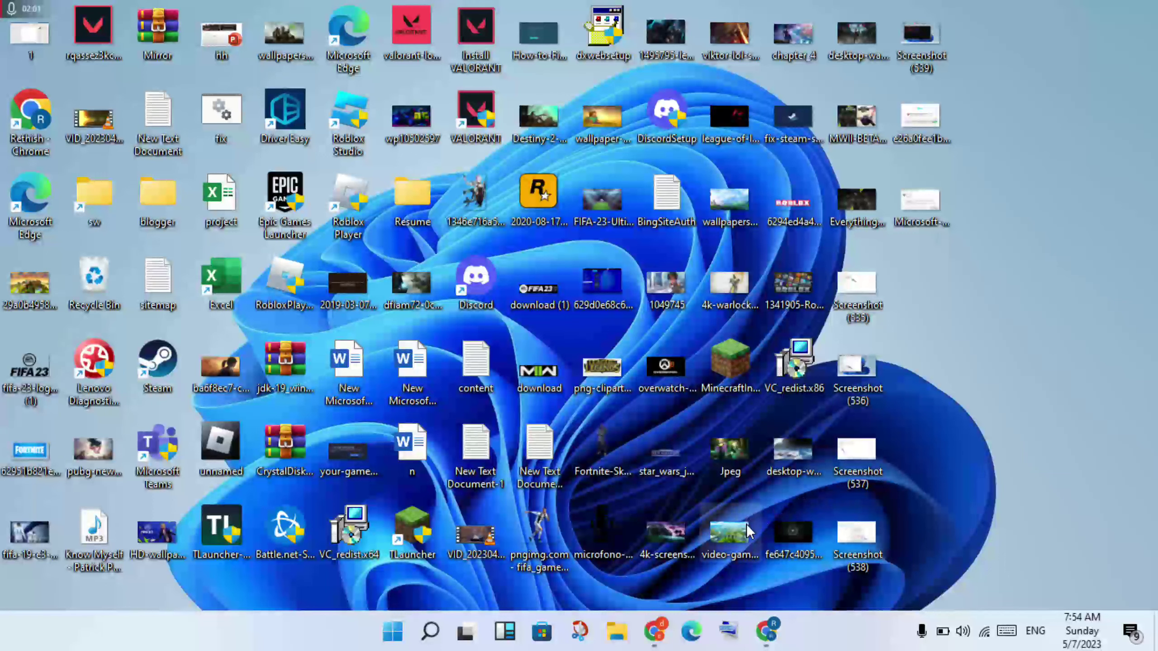
Step: Switch to Chrome, search Google for "microsoft visual c++" and open Microsoft's Latest supported Visual C++ Redistributable downloads page
left_click(766, 632)
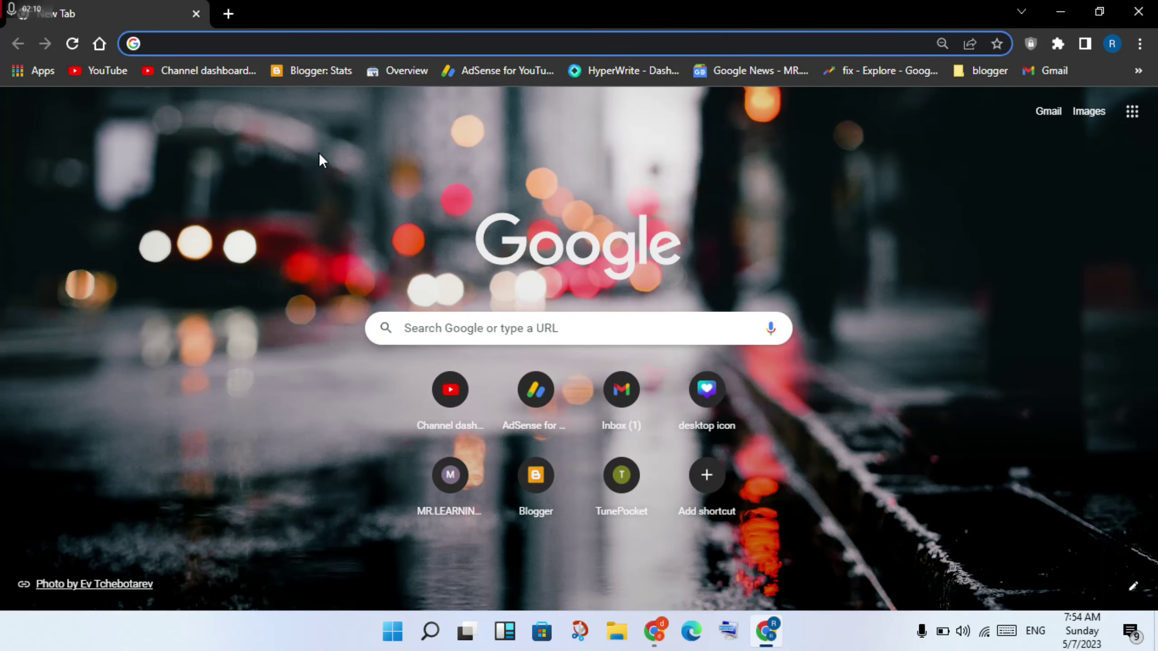
type("mrlearningway.com")
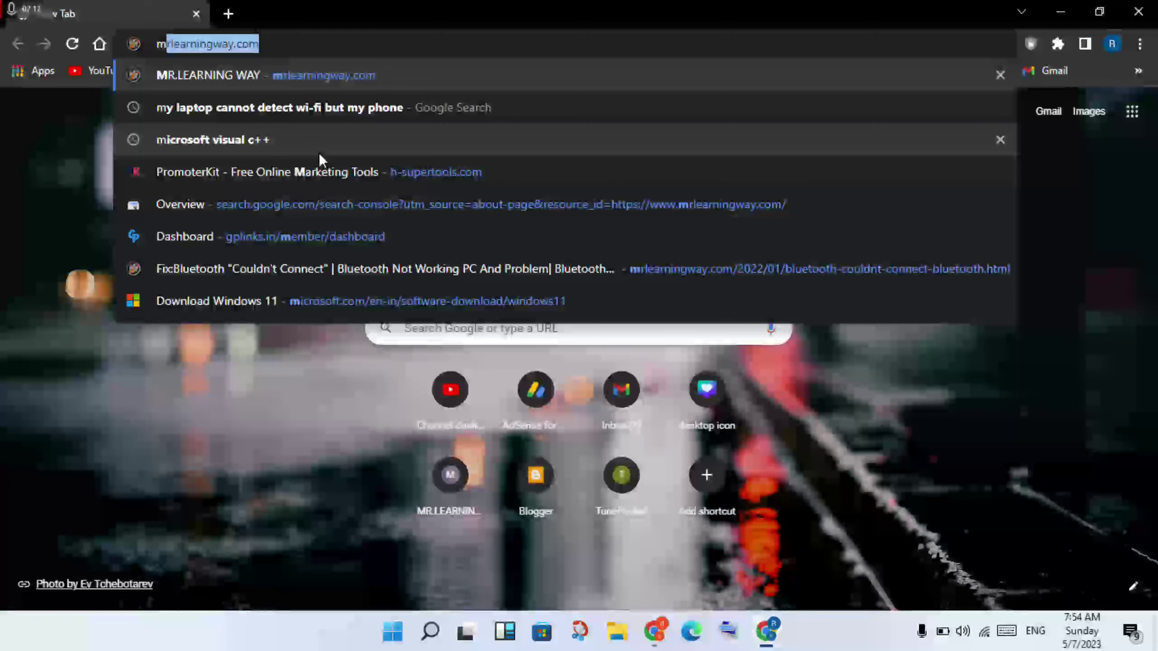
left_click(332, 147)
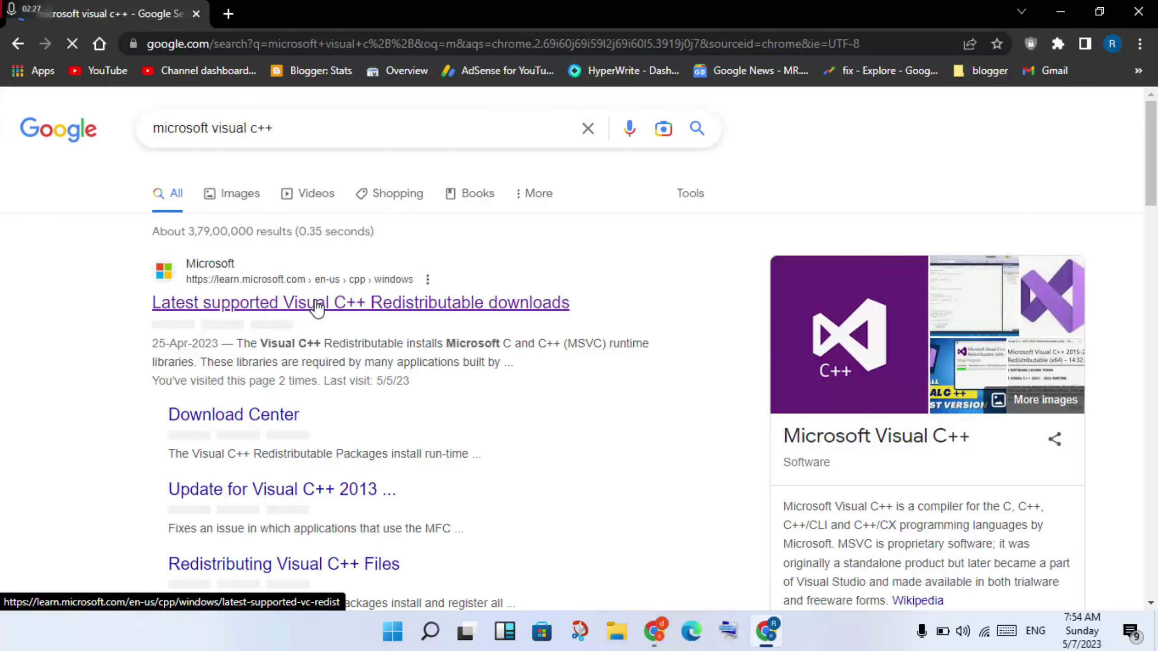
left_click(317, 303)
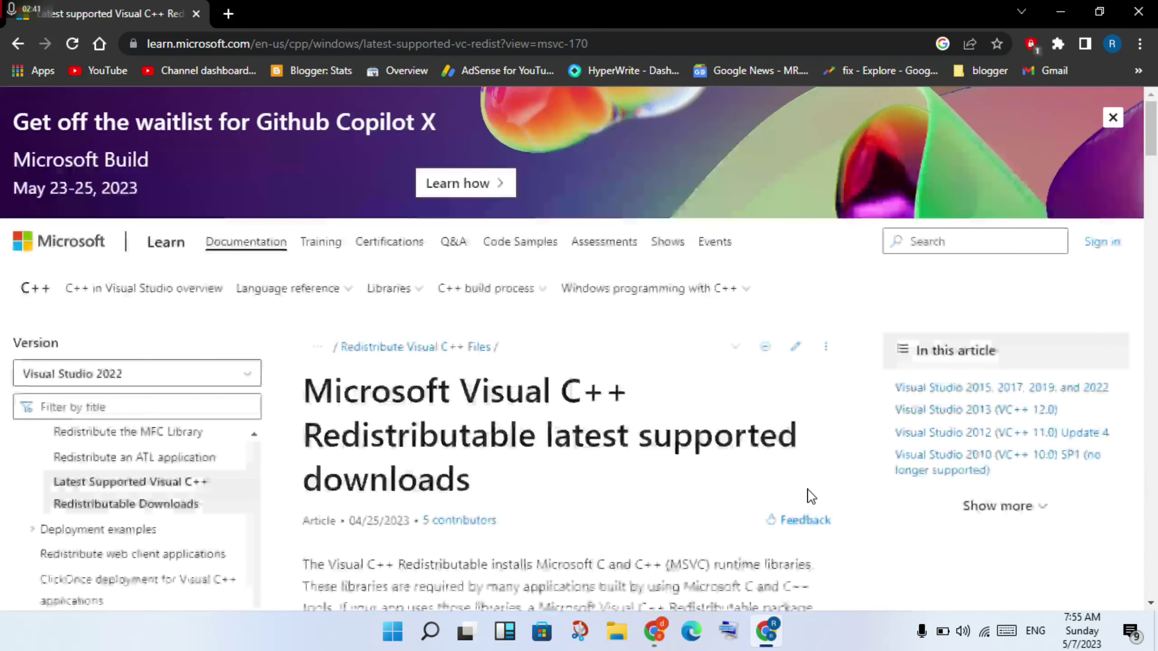
Step: Examine the ARM64, X86 and X64 download links for Visual Studio 2015, 2017, 2019, and 2022, and close the browser
scroll(810, 496, "down", 5)
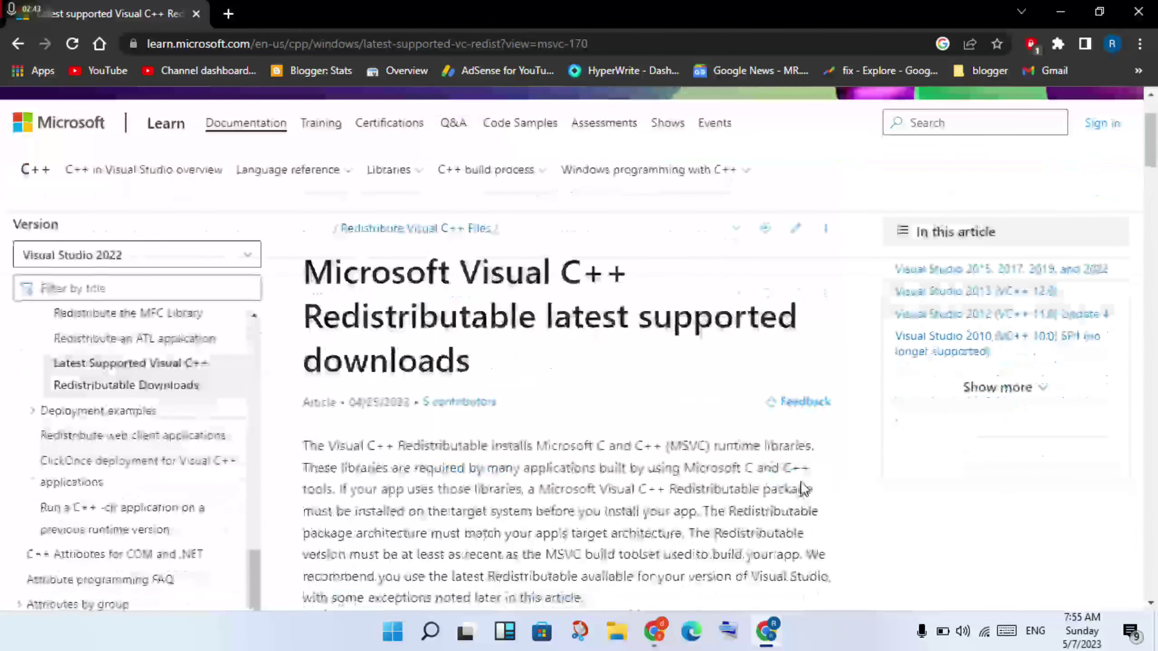
scroll(809, 492, "down", 5)
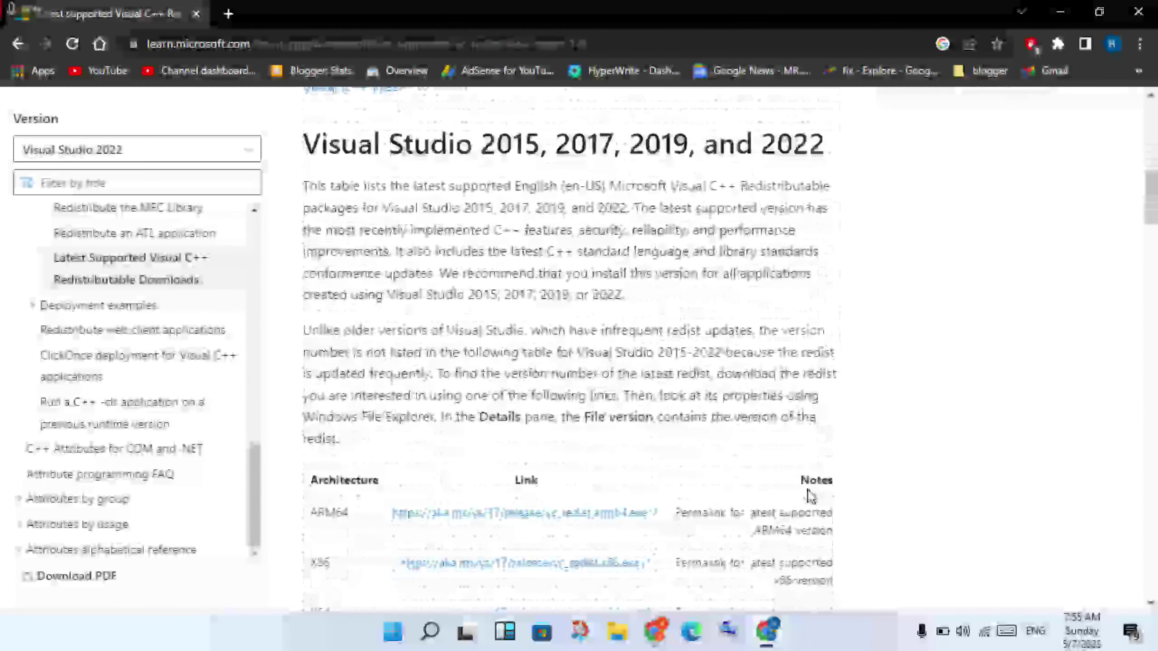
scroll(809, 492, "down", 2)
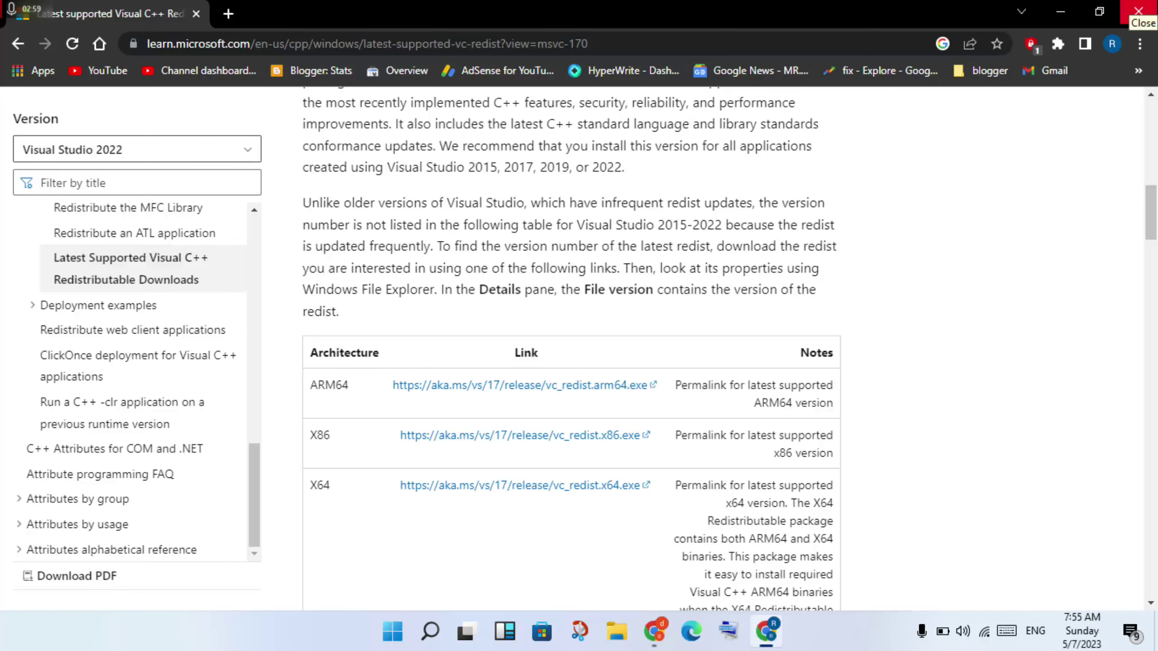
left_click(1138, 11)
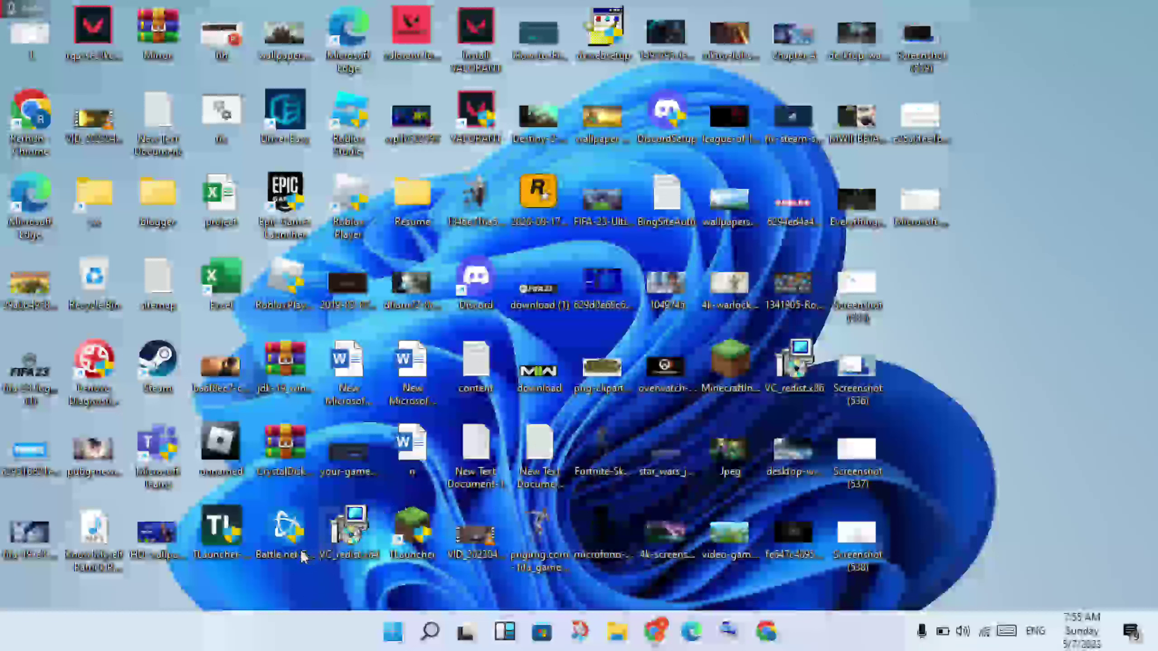
Step: Run the VC_redist.x64 installer on the desktop as administrator and allow it to make changes to the device
right_click(346, 534)
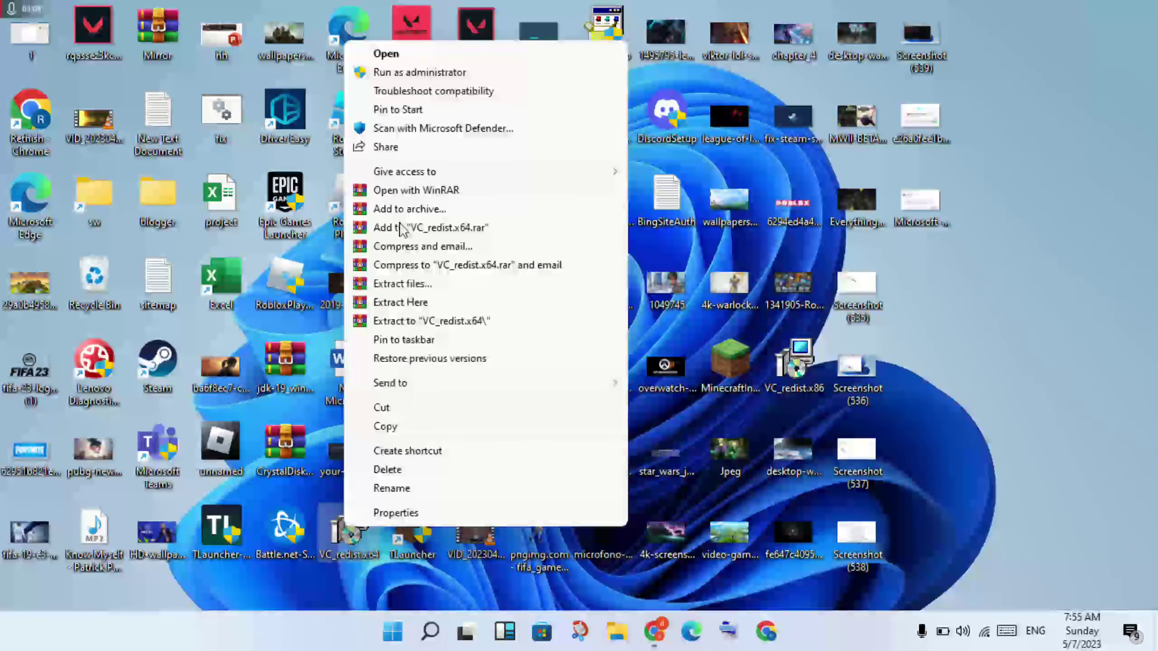
left_click(416, 72)
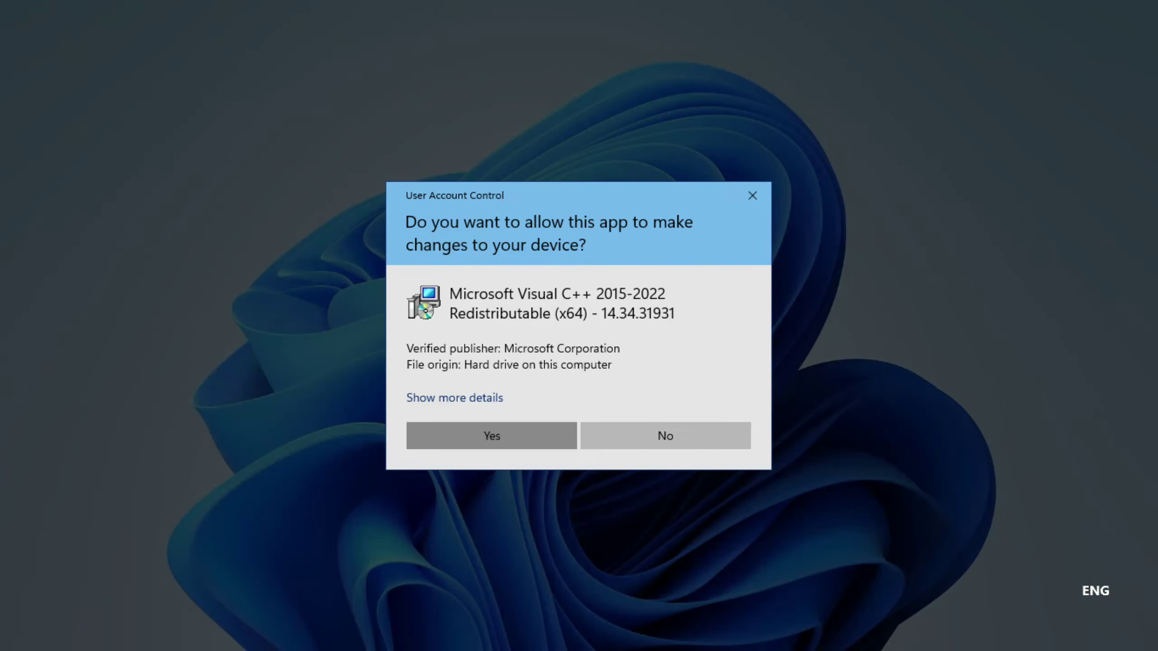
left_click(477, 438)
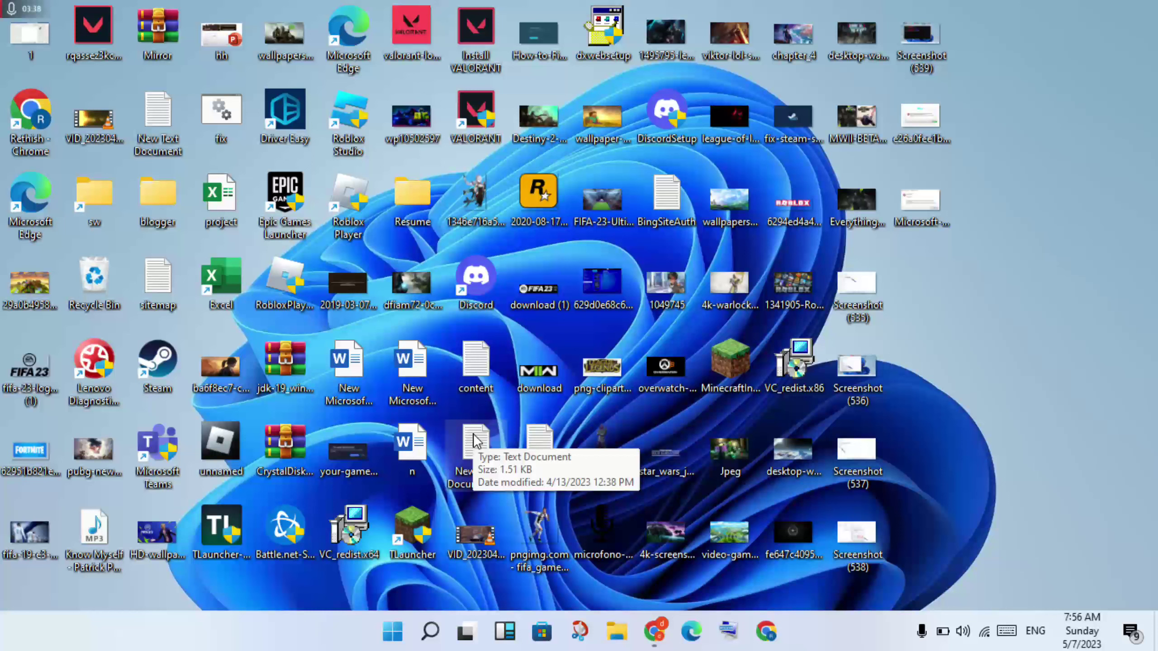
double_click(474, 441)
double_click(364, 515)
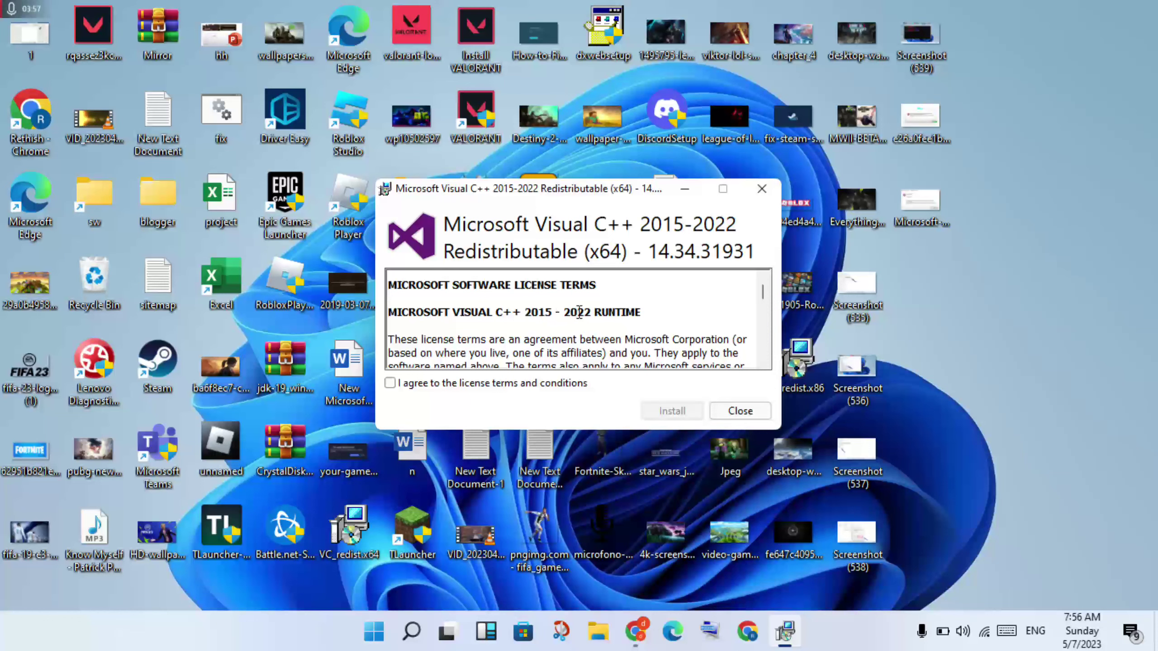
Step: Agree to the license terms in the Visual C++ 2015-2022 Redistributable (x64) setup, and cancel the setup without installing
scroll(580, 314, "down", 20)
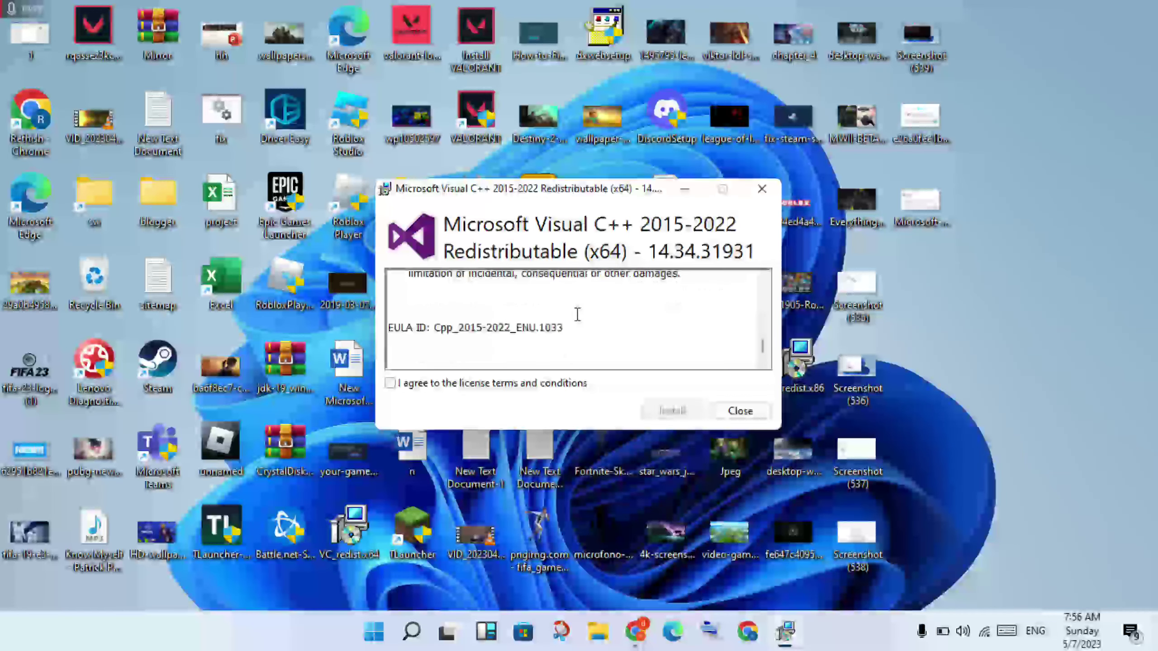
left_click(391, 384)
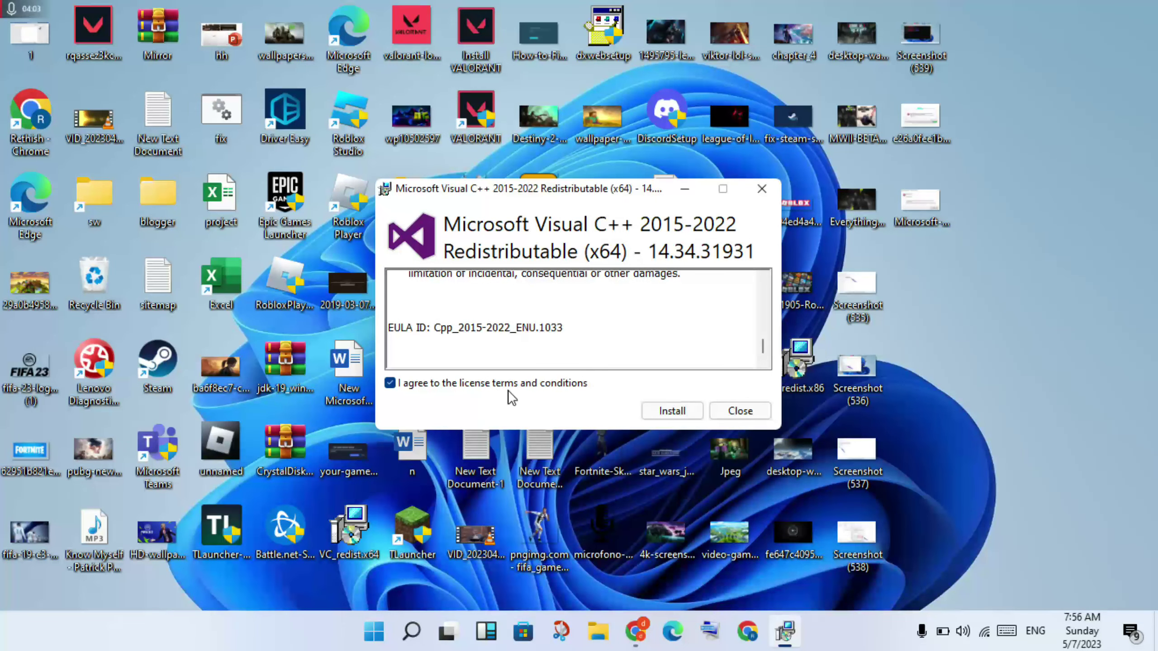
left_click(680, 410)
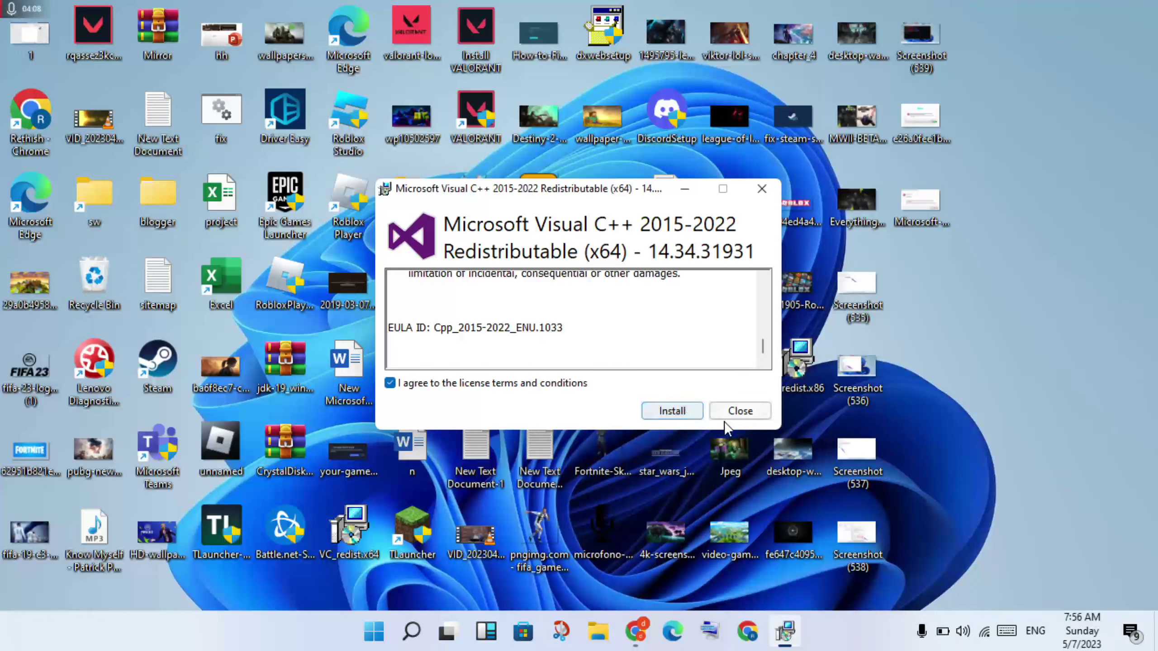
left_click(738, 416)
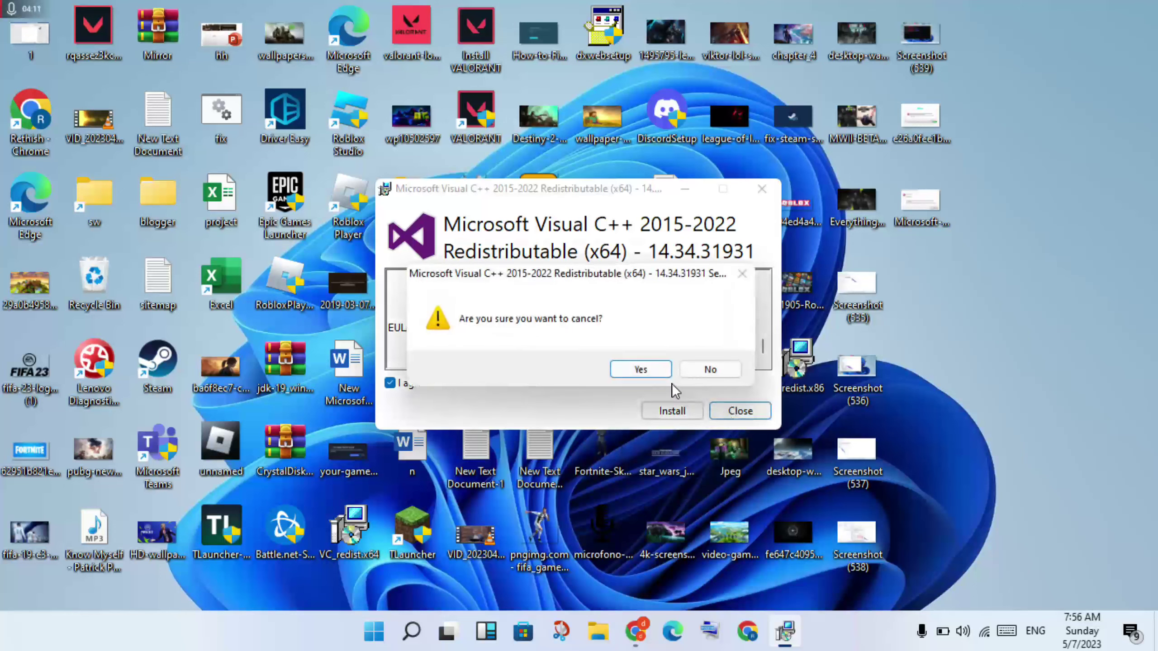
left_click(649, 367)
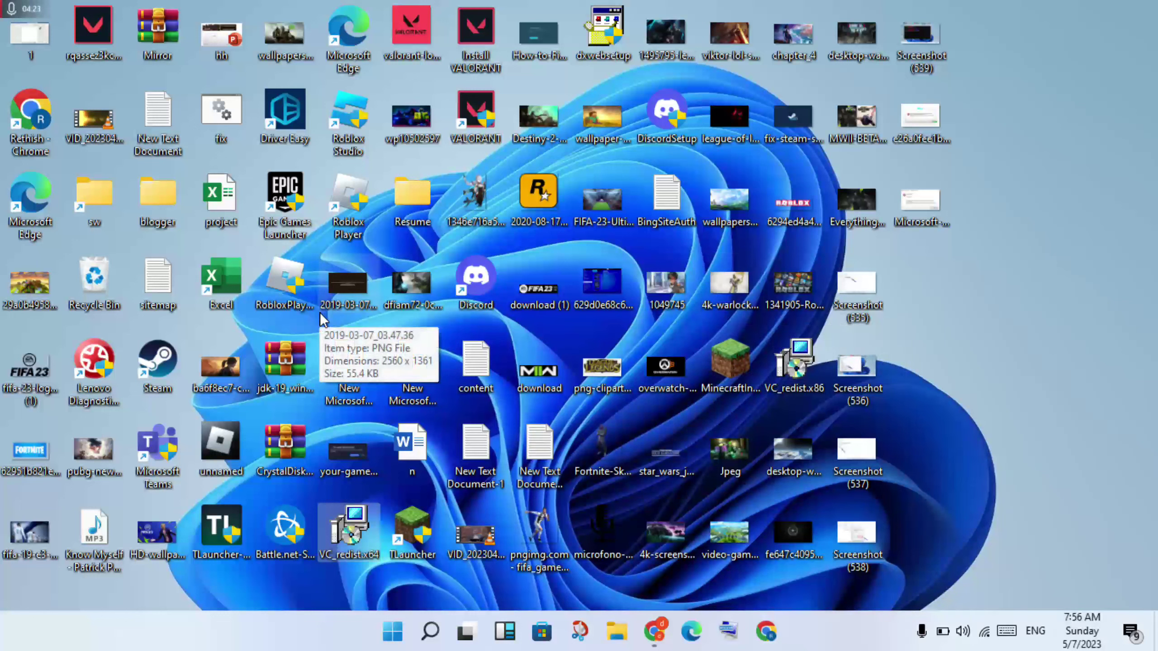
Step: Search Windows for "hogwarts legacy" to look for the game's app, and dismiss the search
left_click(432, 639)
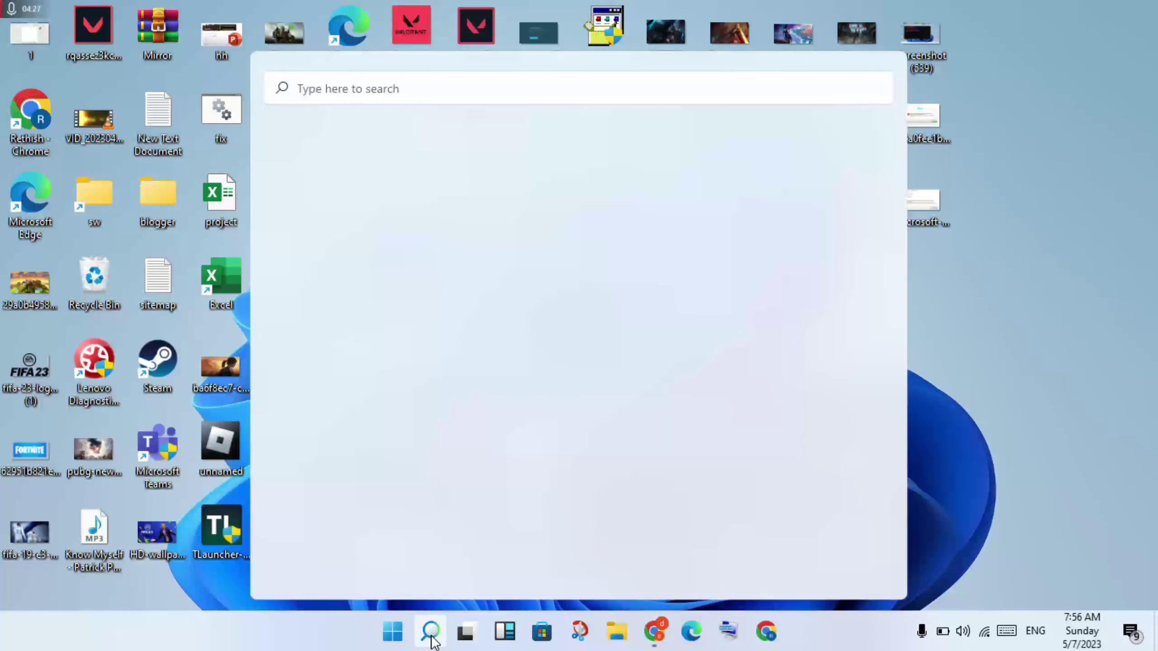
type("ho")
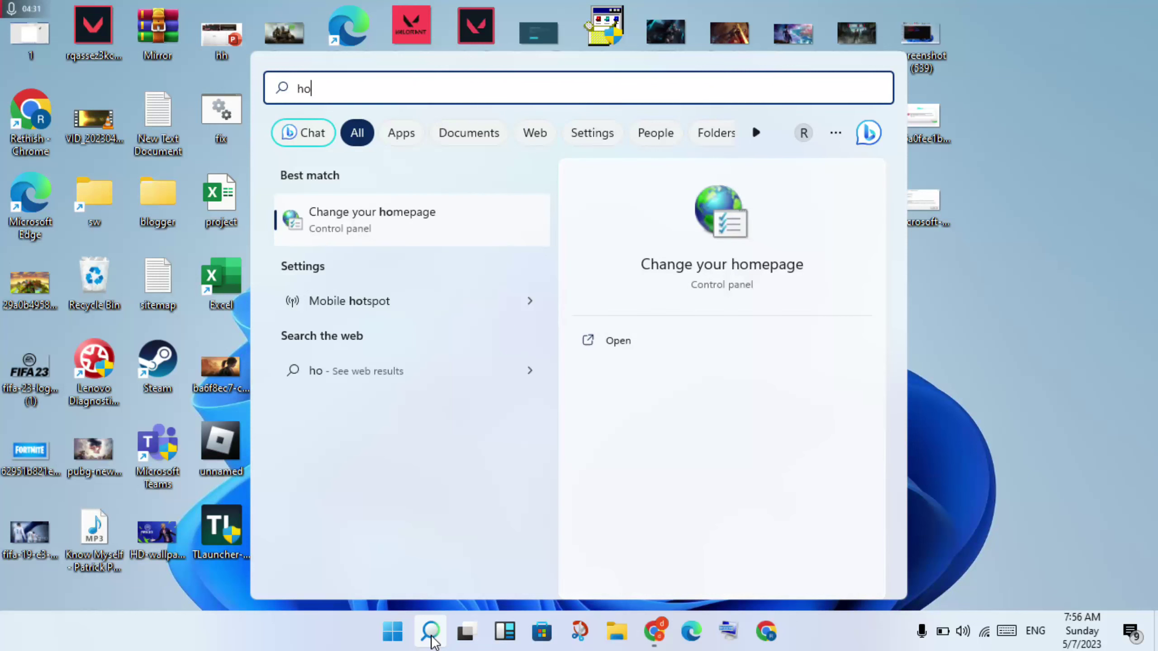
type("wg")
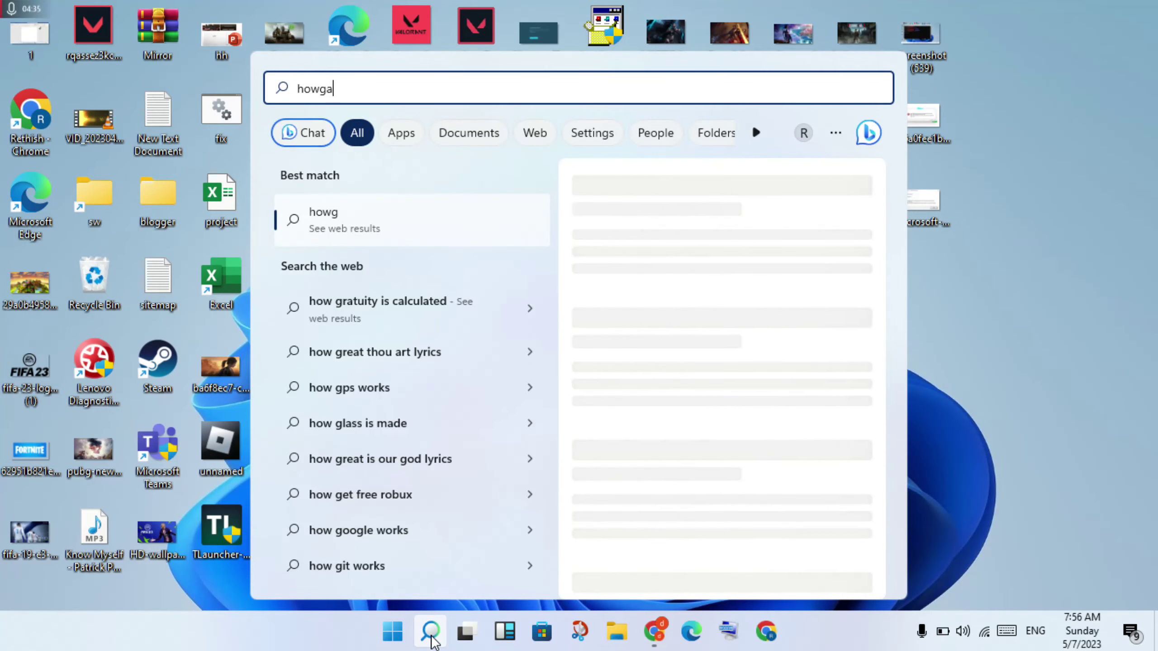
type("a")
key("BackSpace")
type("art")
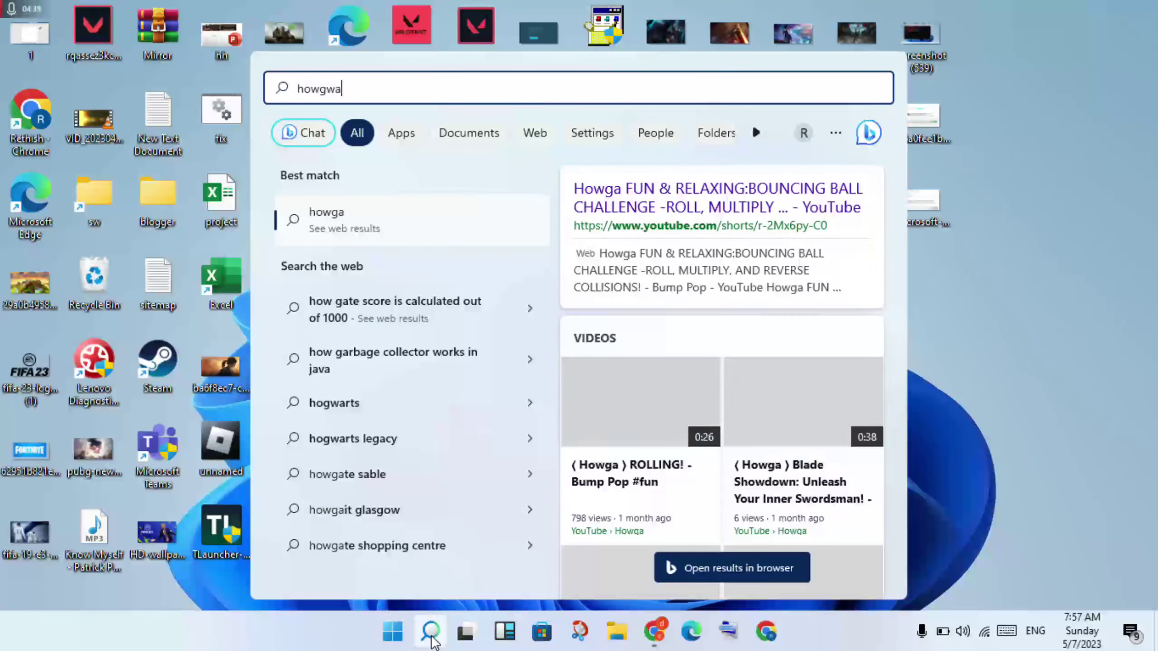
type("s")
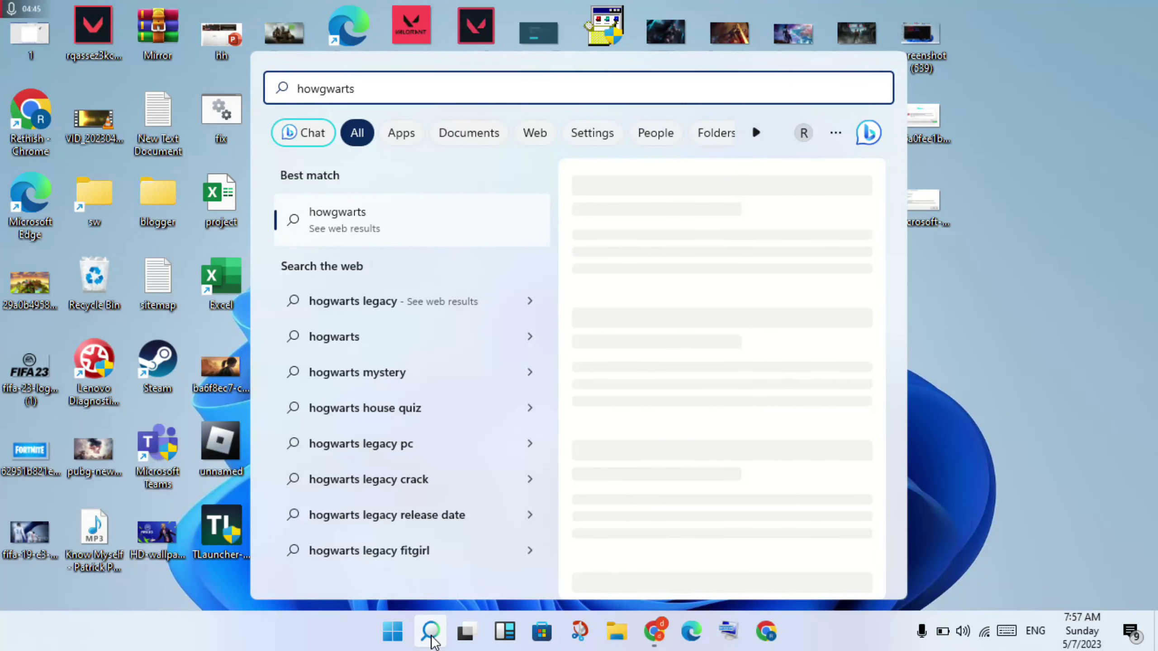
key("Down")
key("Down")
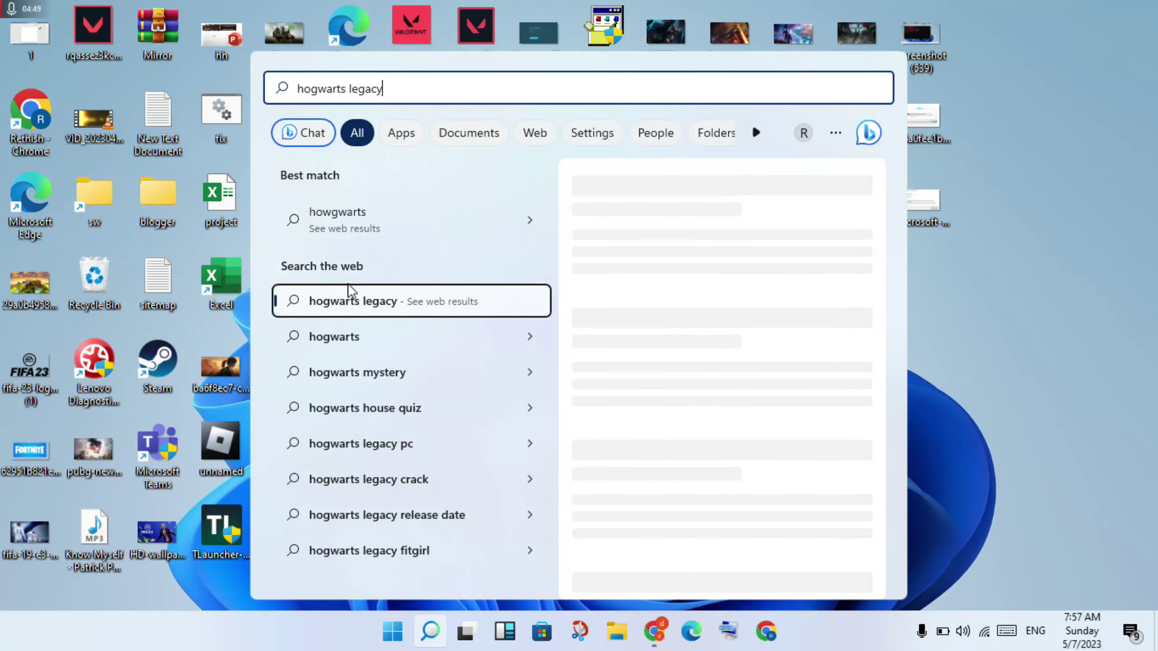
left_click(402, 145)
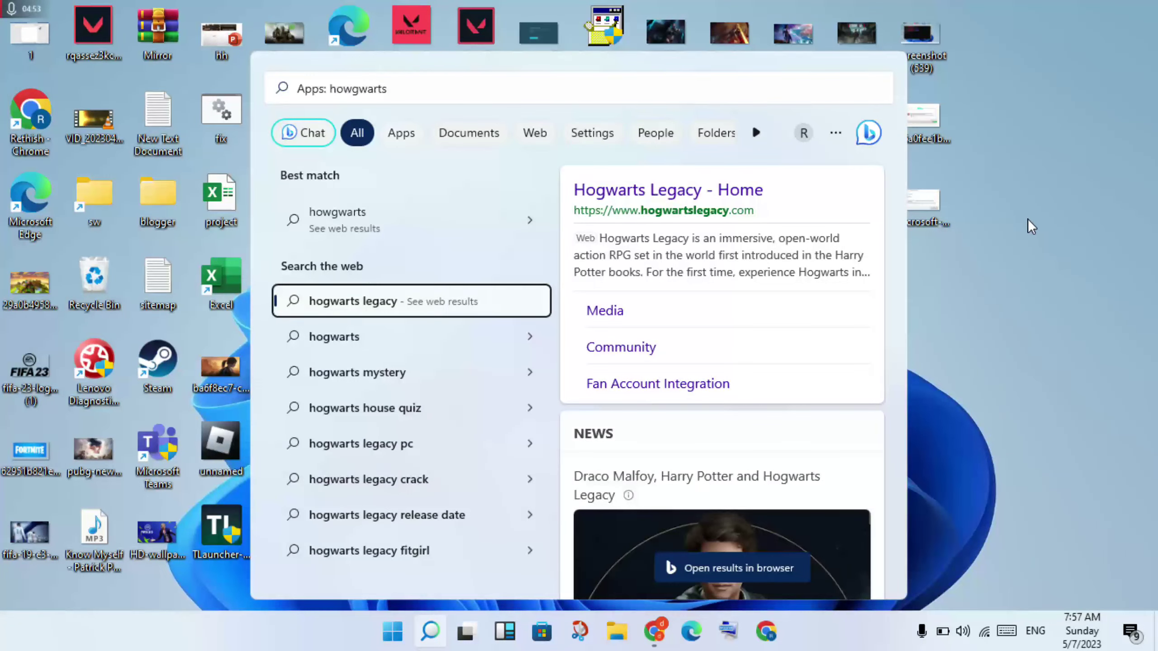
left_click(1028, 219)
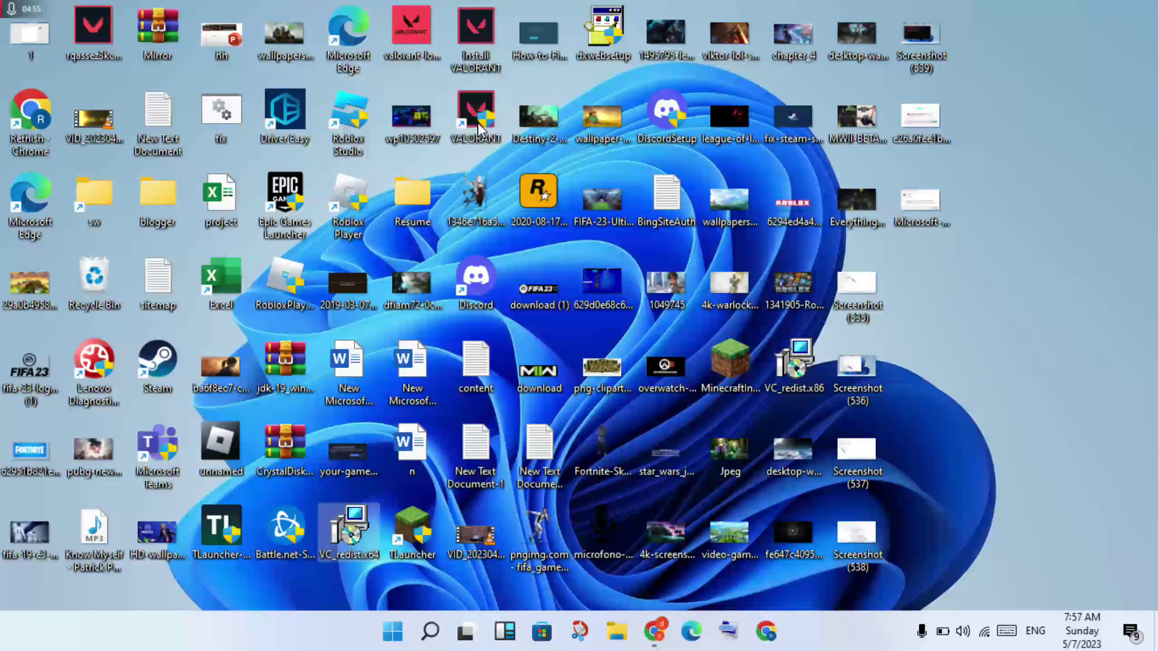
Step: Check the VALORANT desktop shortcut's available actions, such as Run as administrator, and dismiss them
double_click(478, 125)
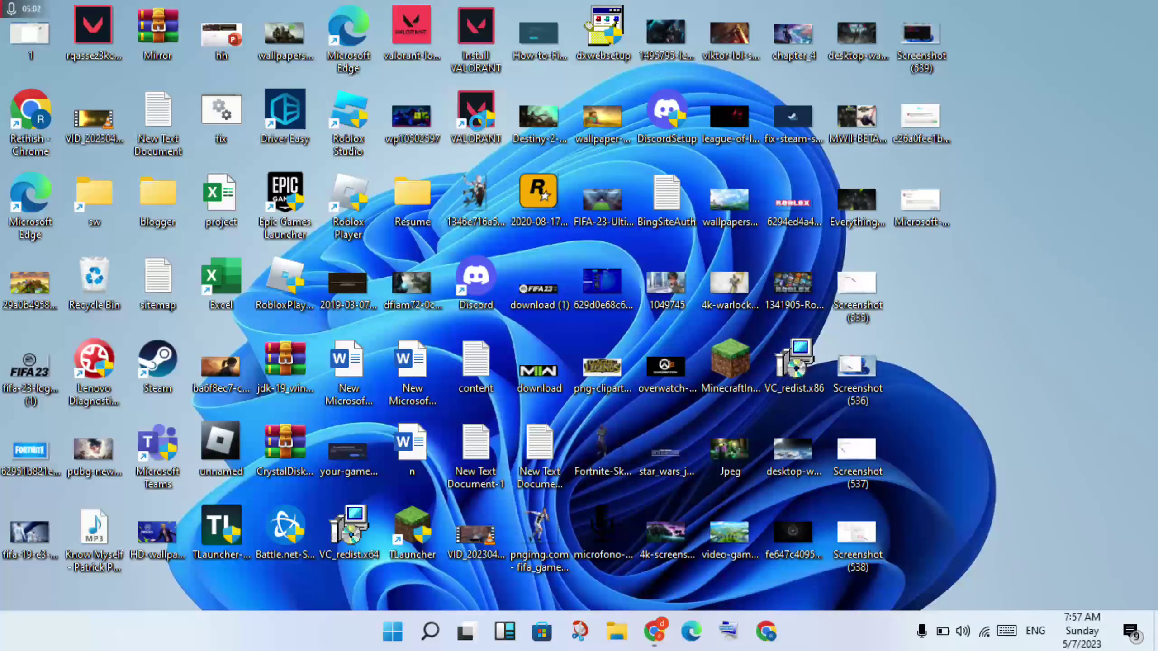
right_click(478, 123)
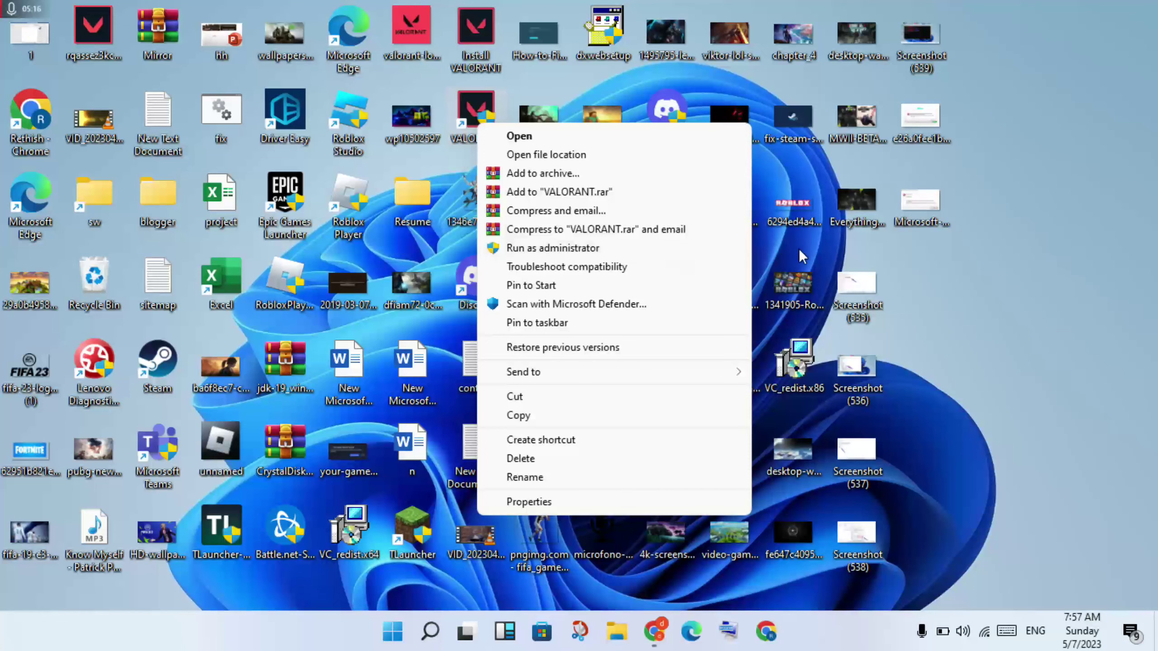
left_click(955, 356)
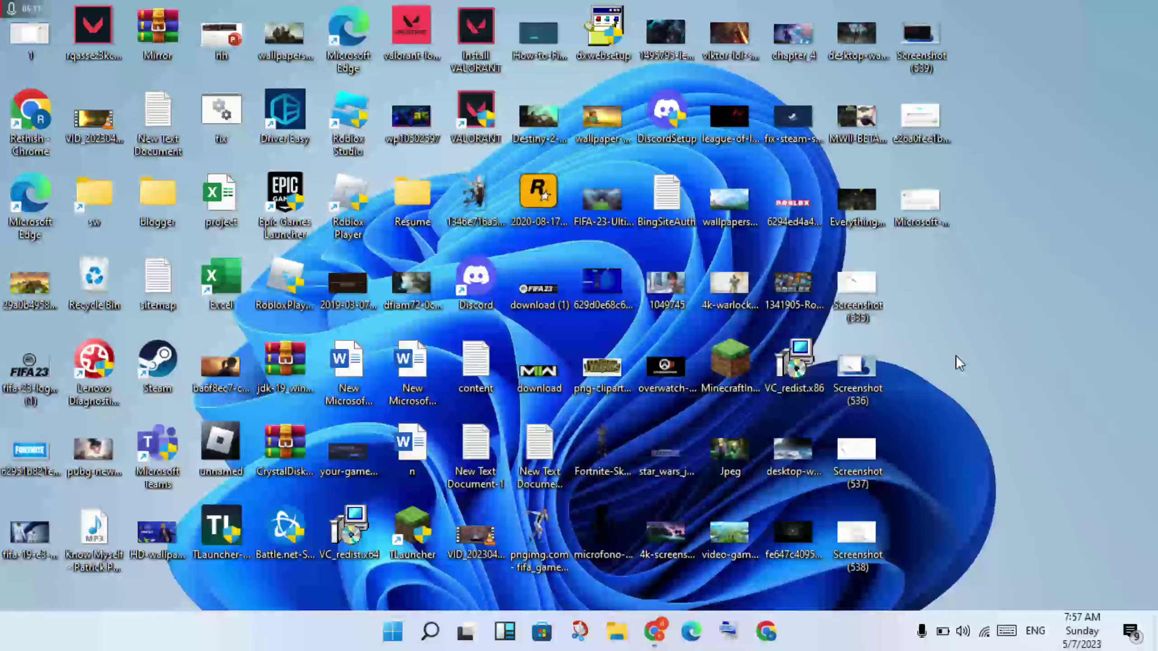